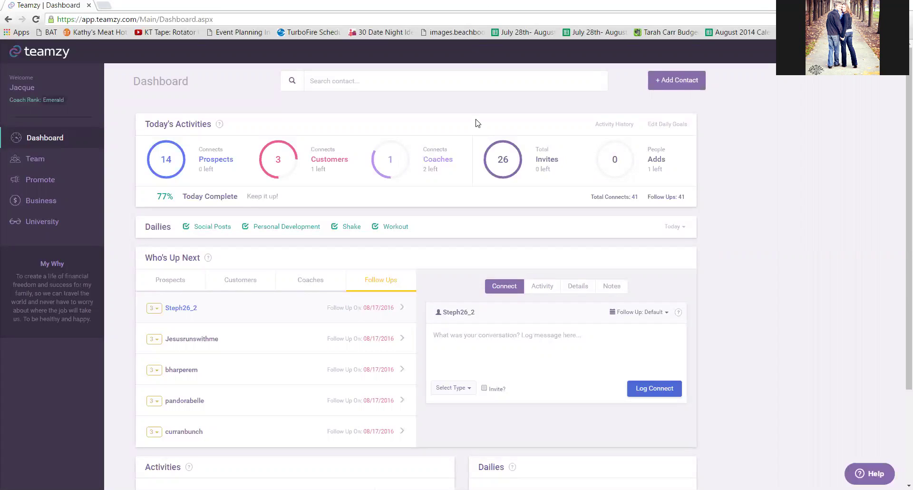
Add a new Prospect-type contact with the prospect's first and last name.
left_click(664, 83)
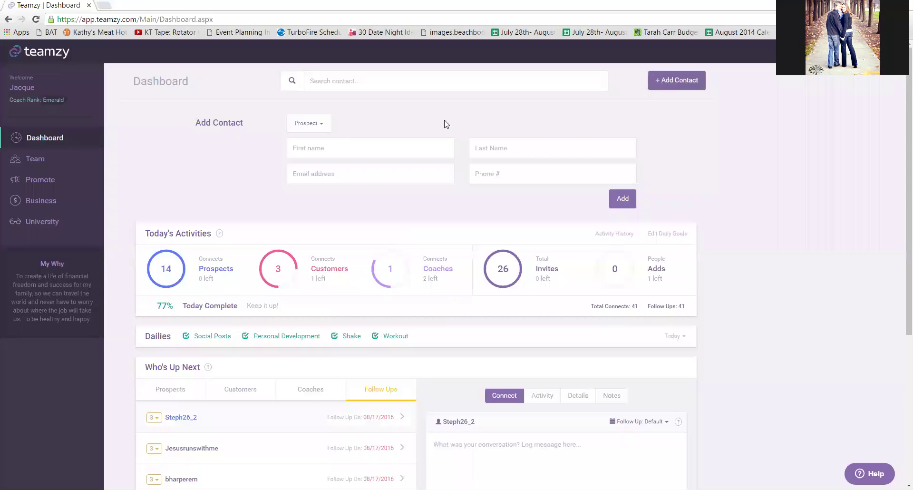
left_click(302, 125)
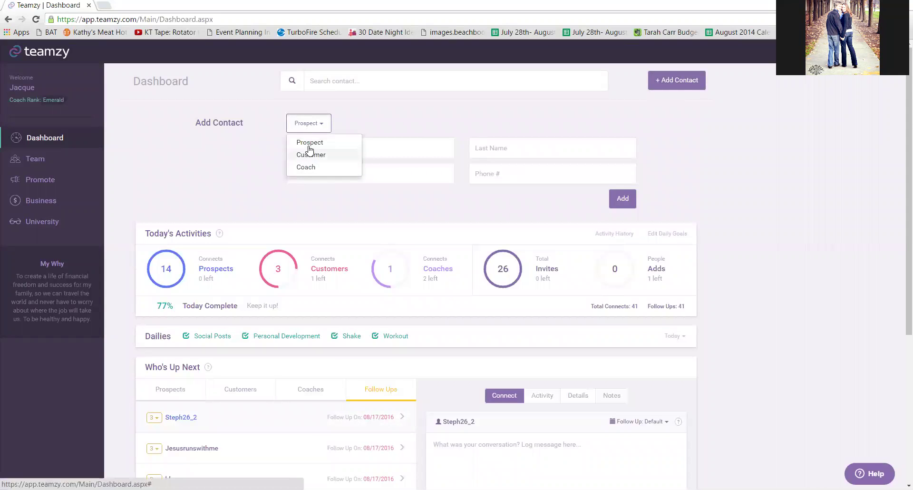
left_click(309, 142)
left_click(354, 149)
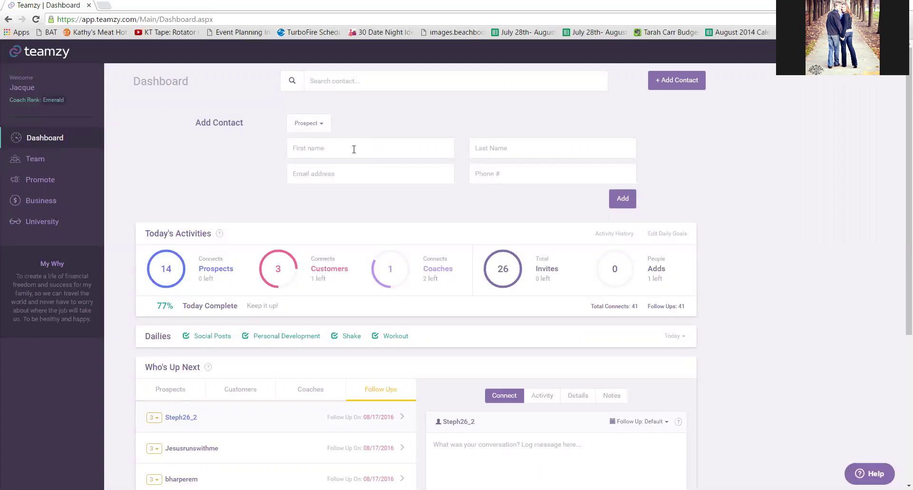
key("Tab")
left_click(618, 202)
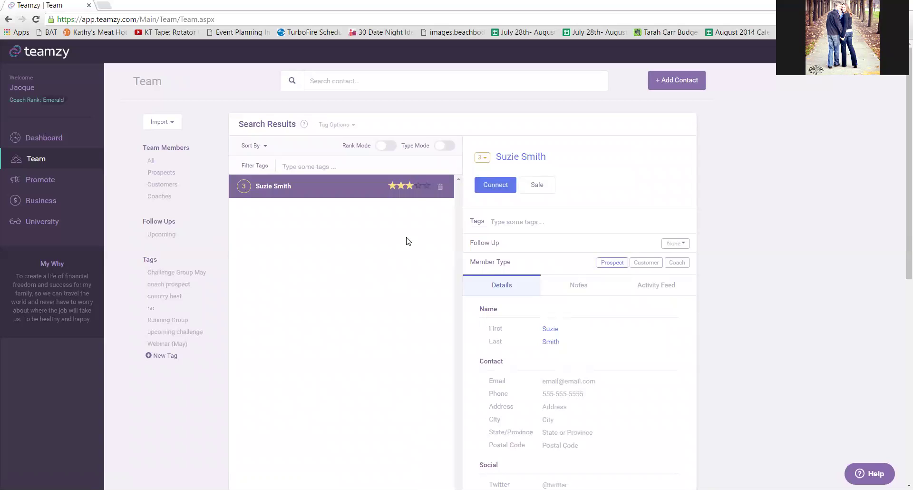
Start a connect log for the new prospect with the message 'Hey! How are you?'.
left_click(500, 185)
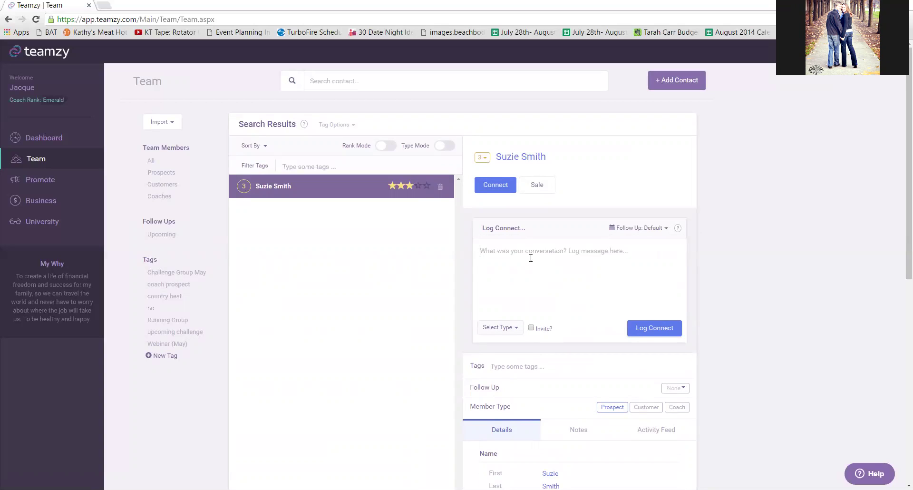
type("Hey! How are you?")
Set the connect's follow-up to In 4 Days after briefly trying In 1 Month.
left_click(632, 229)
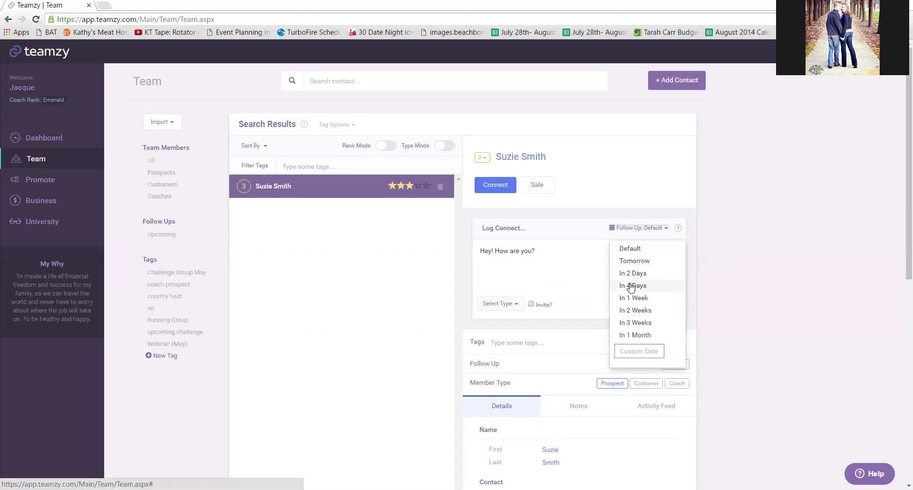
left_click(631, 285)
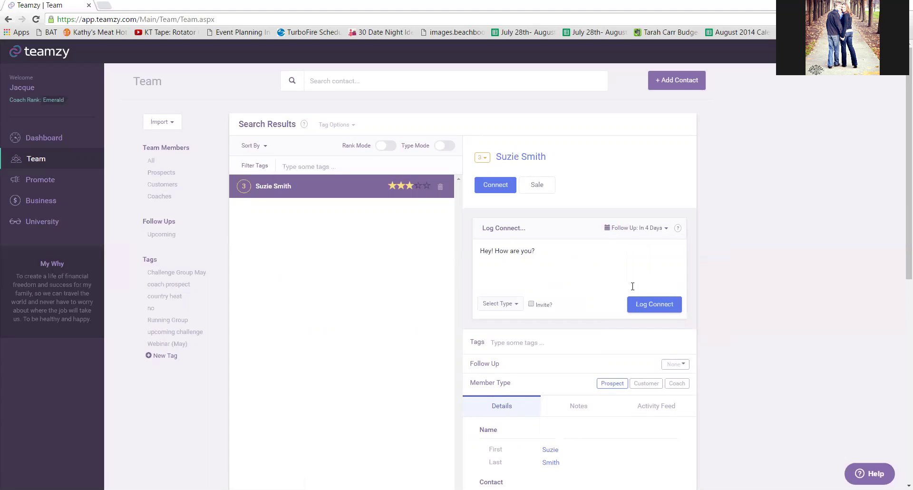
left_click(629, 232)
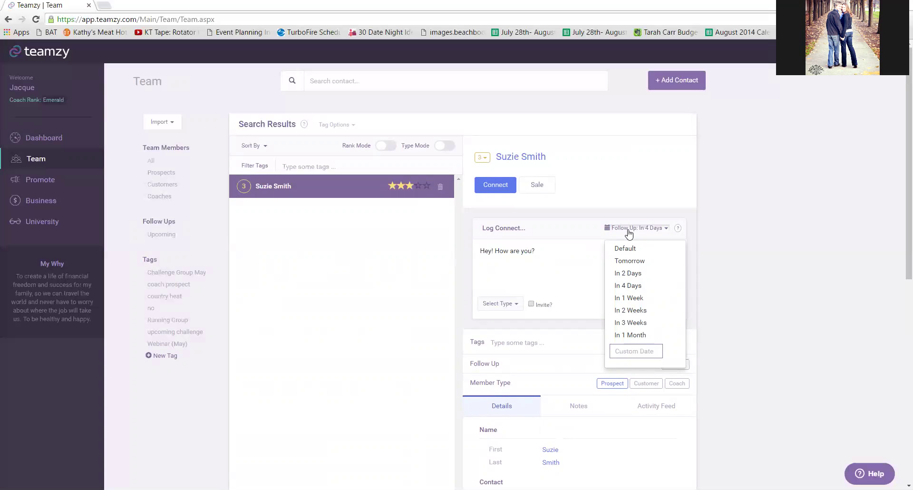
left_click(629, 335)
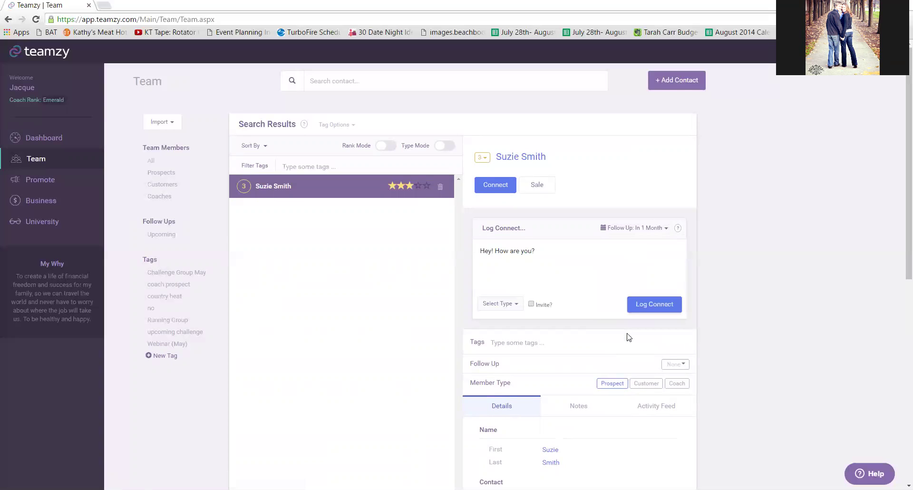
left_click(637, 229)
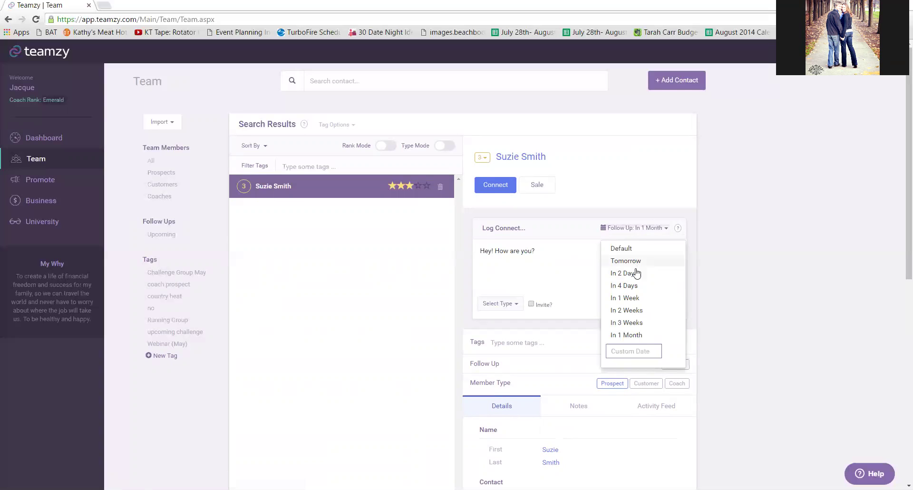
left_click(637, 287)
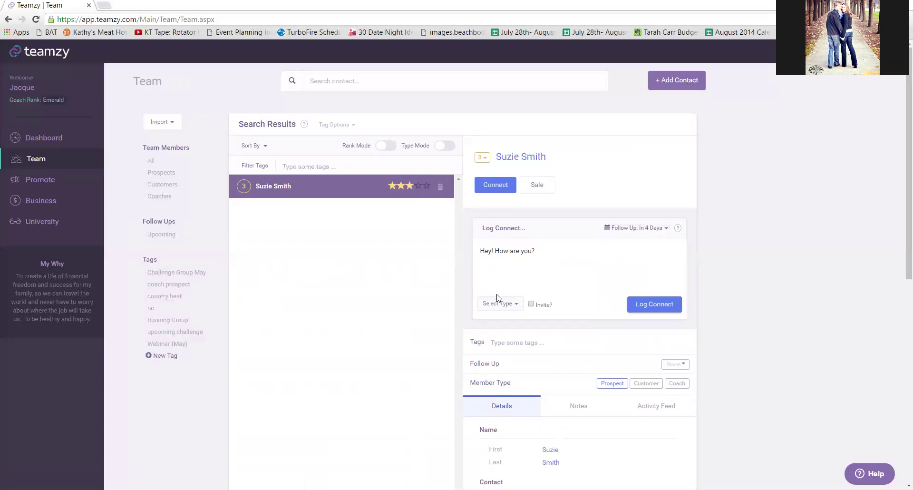
left_click(494, 307)
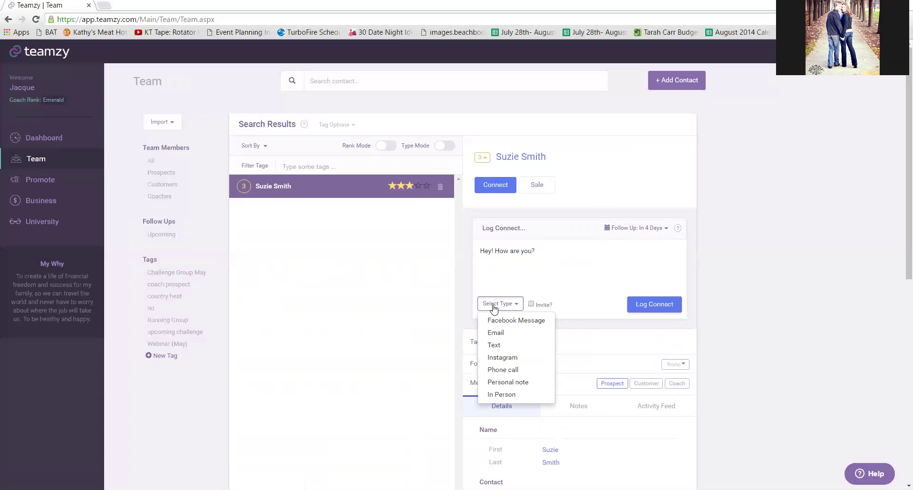
Log the connect as a non-invite Facebook Message, with follow-up on 08/25/2016.
left_click(509, 324)
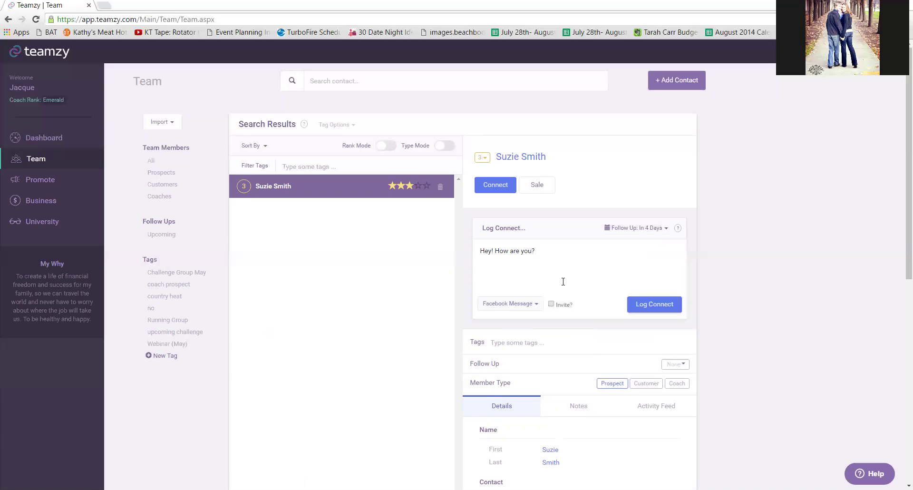
left_click(551, 304)
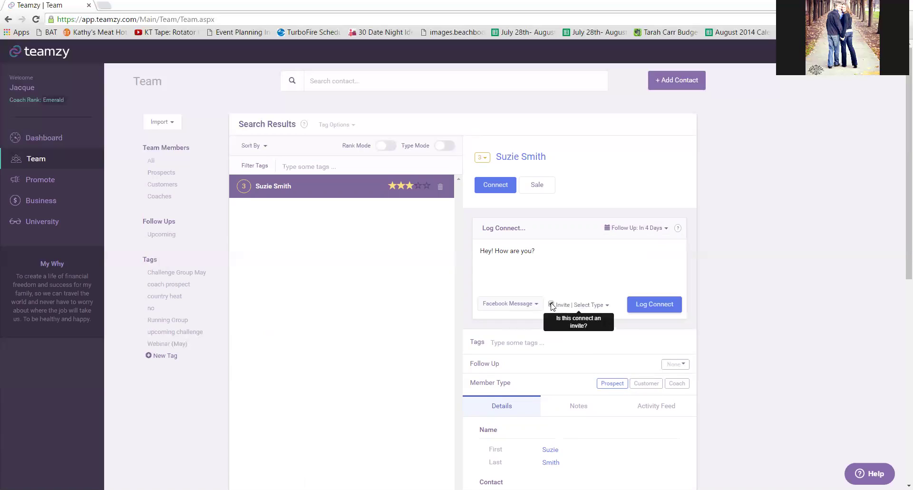
left_click(597, 306)
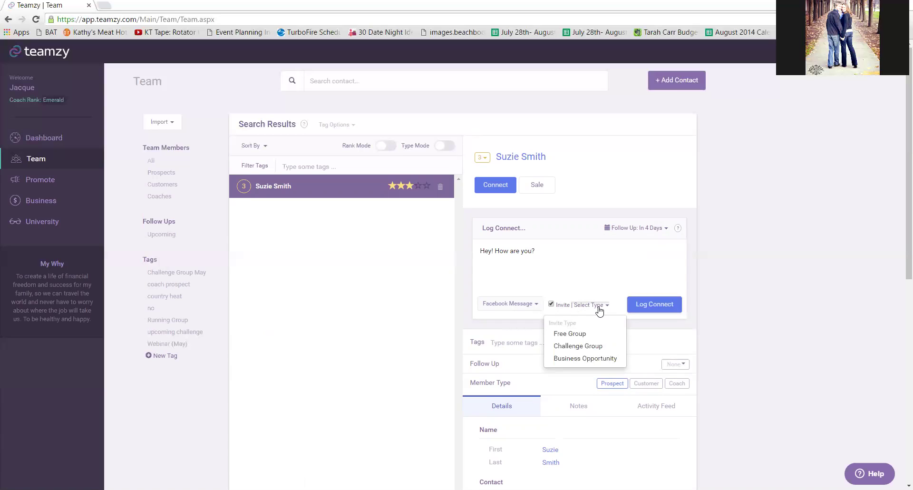
left_click(552, 304)
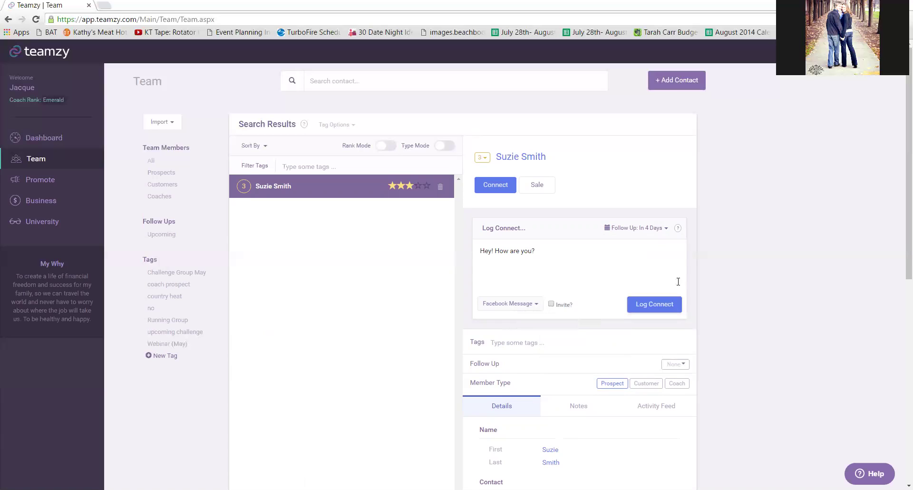
left_click(657, 307)
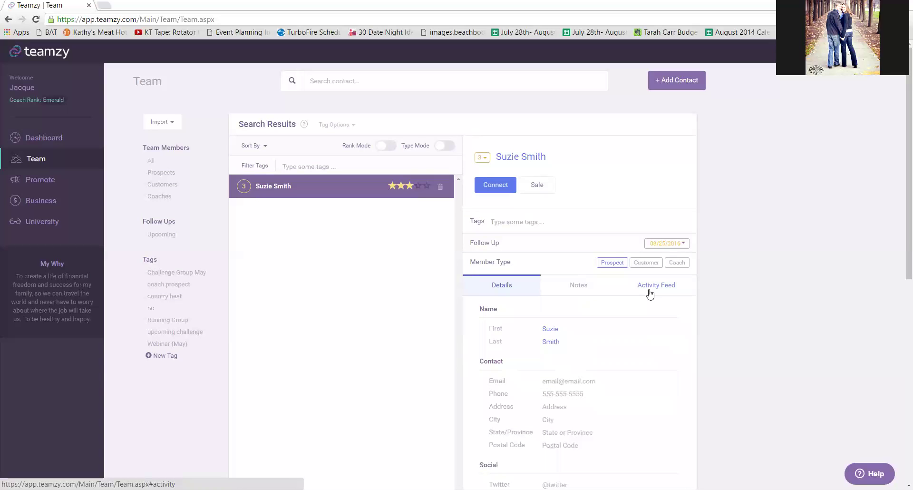
Check the Facebook Message in the Activity Feed, then open the contact's empty Notes box.
left_click(650, 295)
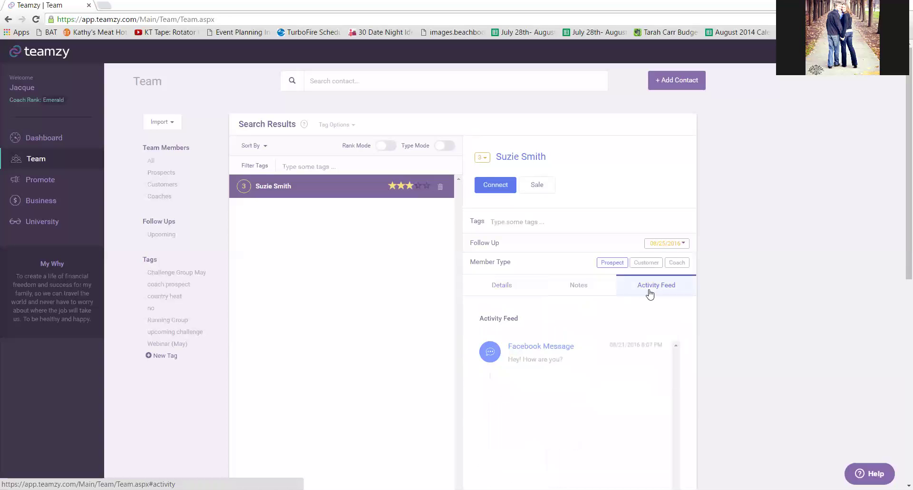
scroll(900, 292, "down", 2)
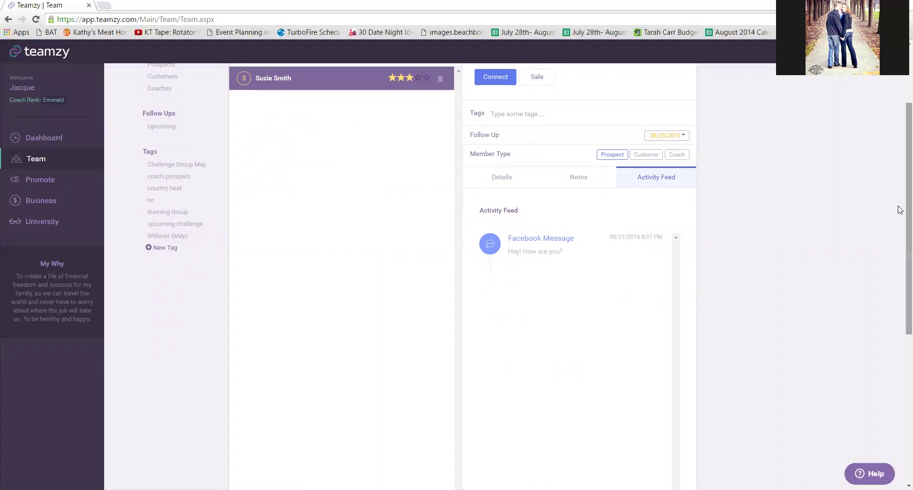
scroll(899, 204, "up", 2)
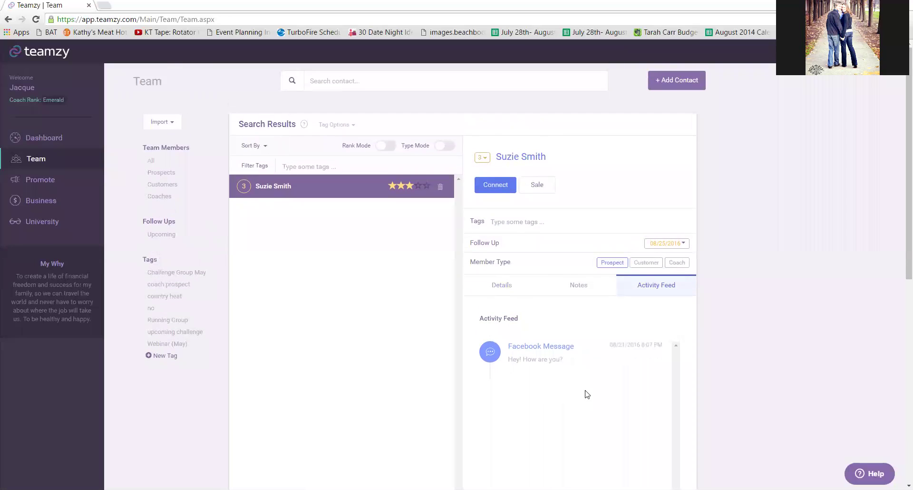
left_click(582, 286)
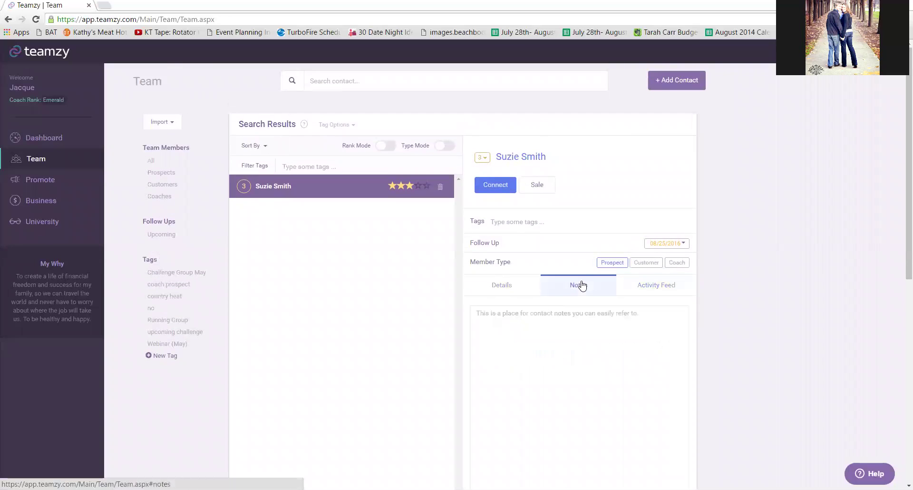
left_click(554, 322)
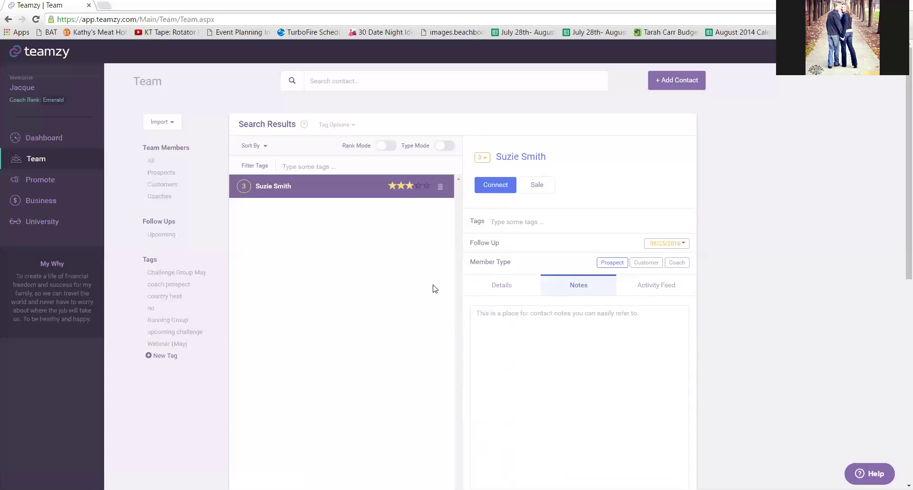
Tag the prospect 'country heat', list all contacts with that tag, and open the prospect's details.
left_click(510, 223)
type("country")
left_click(517, 233)
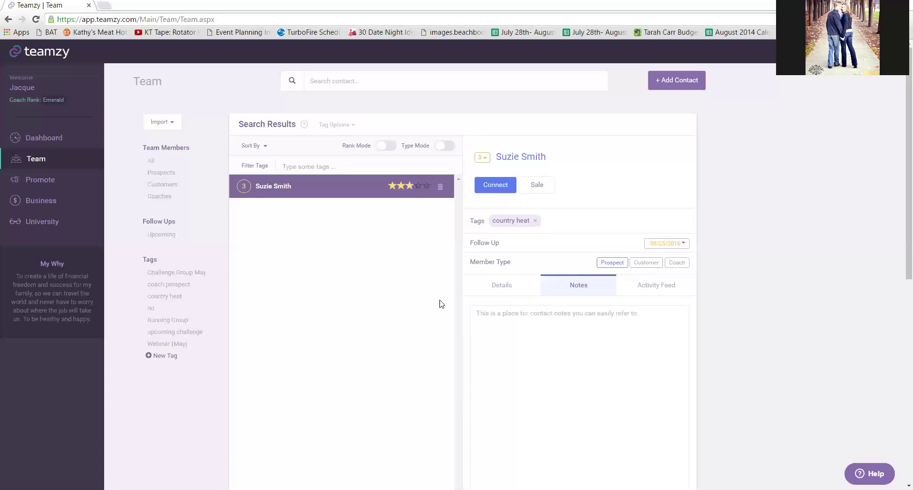
left_click(164, 297)
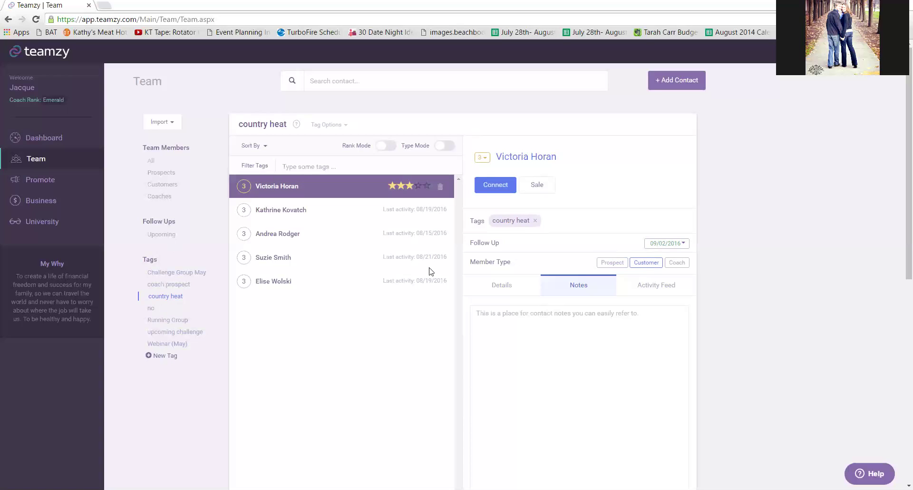
left_click(267, 260)
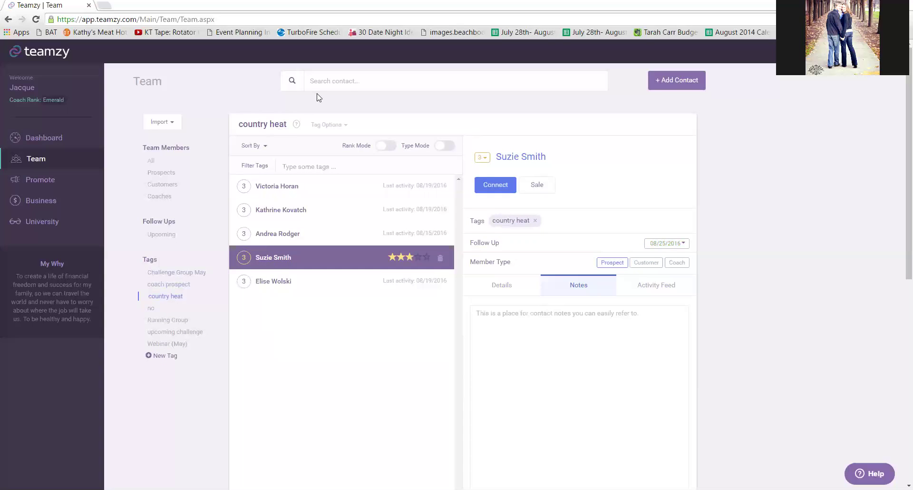
Search contacts by the prospect's first name, pick the match, and show the 1–5 rank choices.
left_click(348, 83)
type("Suzie")
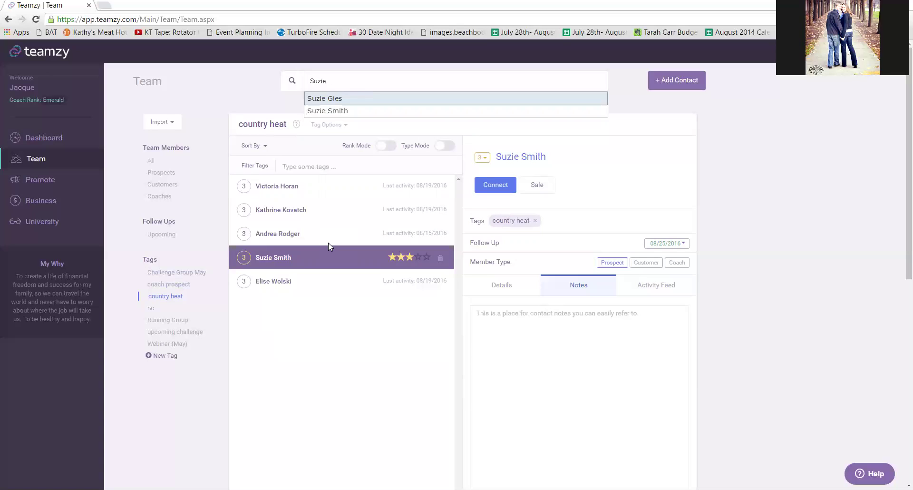
left_click(351, 112)
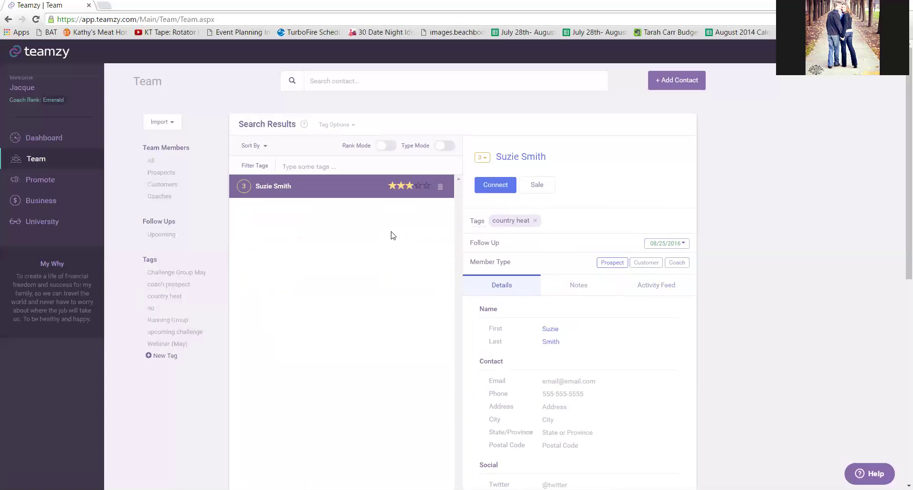
left_click(487, 157)
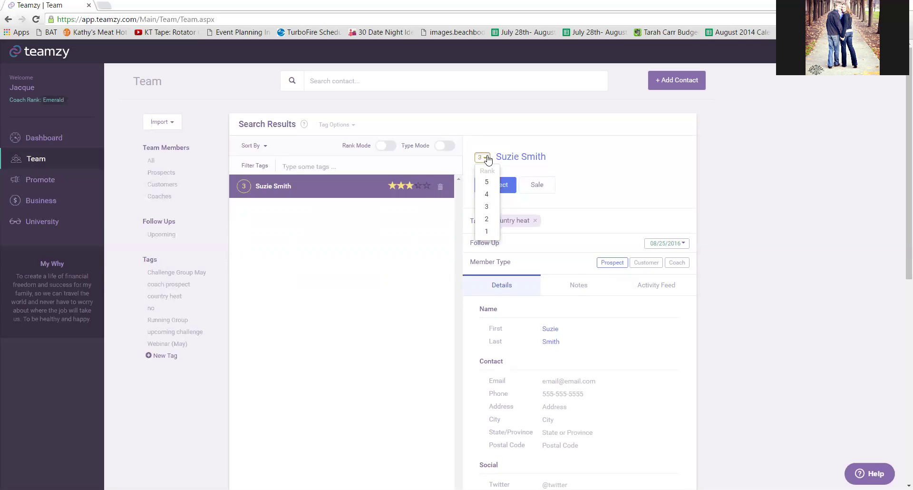
Keep the prospect's rank at 3 and open the Sale entry form.
left_click(487, 159)
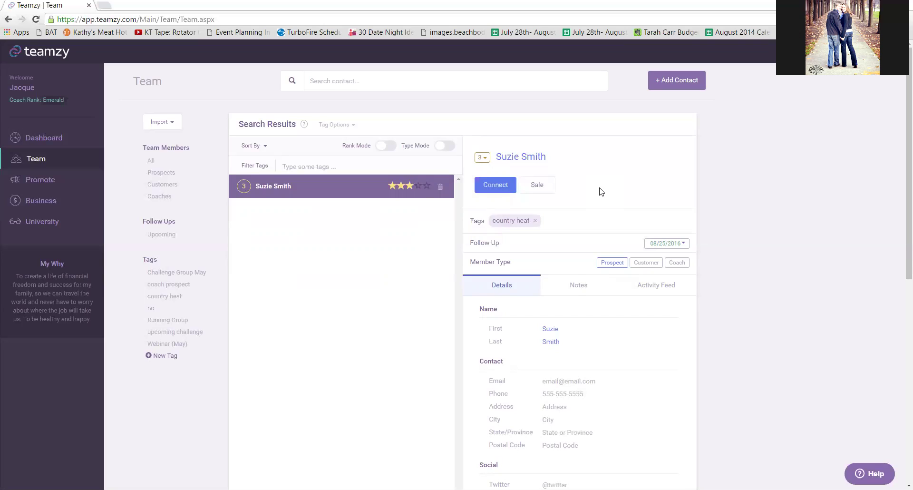
left_click(539, 193)
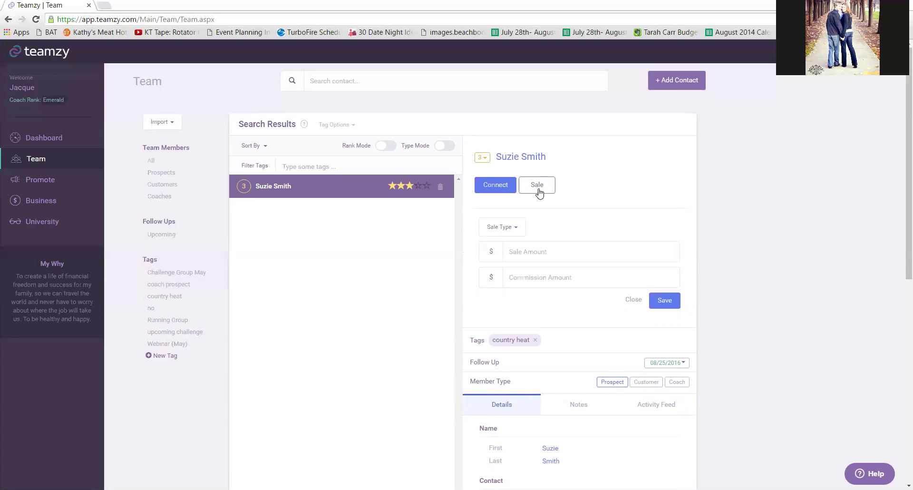
Leave the sale type unchosen and move to the Business stats page.
left_click(509, 230)
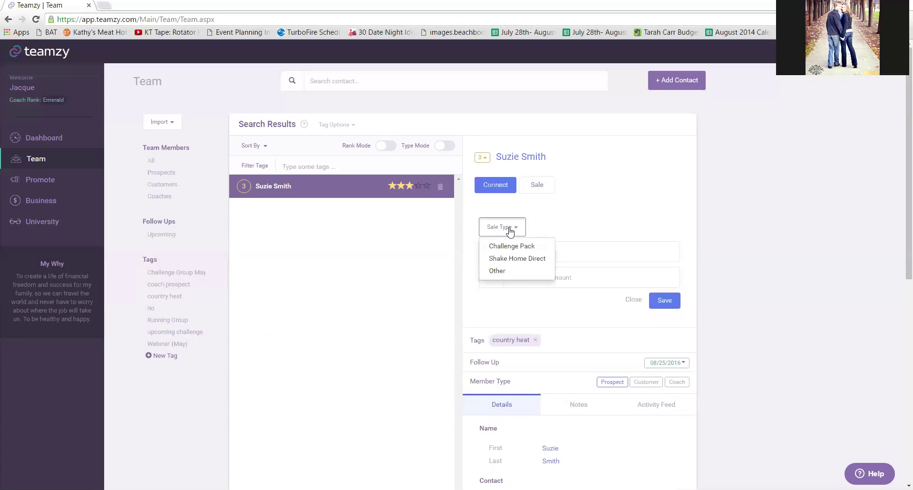
left_click(509, 230)
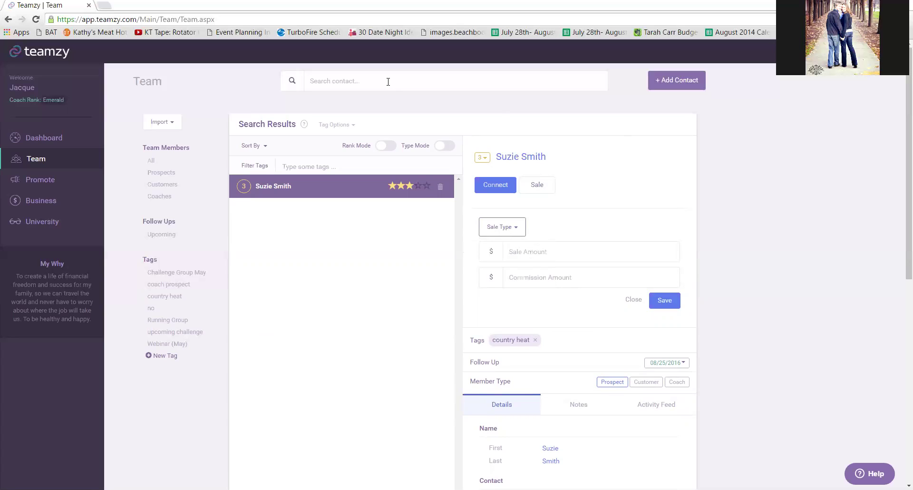
left_click(47, 209)
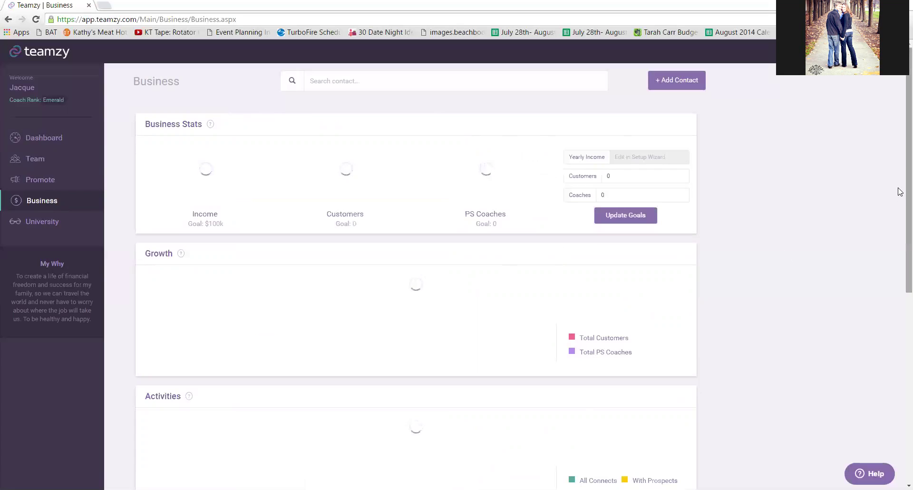
Scroll through the Business growth and activity charts, then return to the Dashboard.
left_click_drag(899, 222, 900, 146)
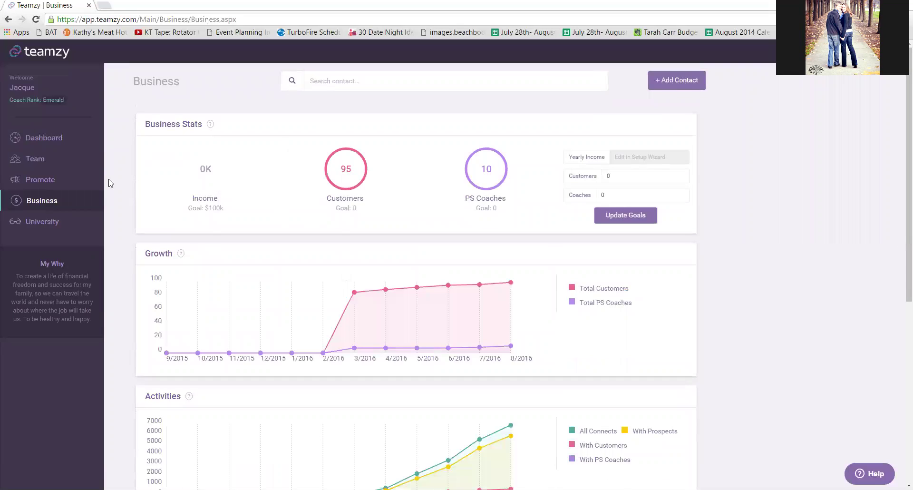
left_click(67, 138)
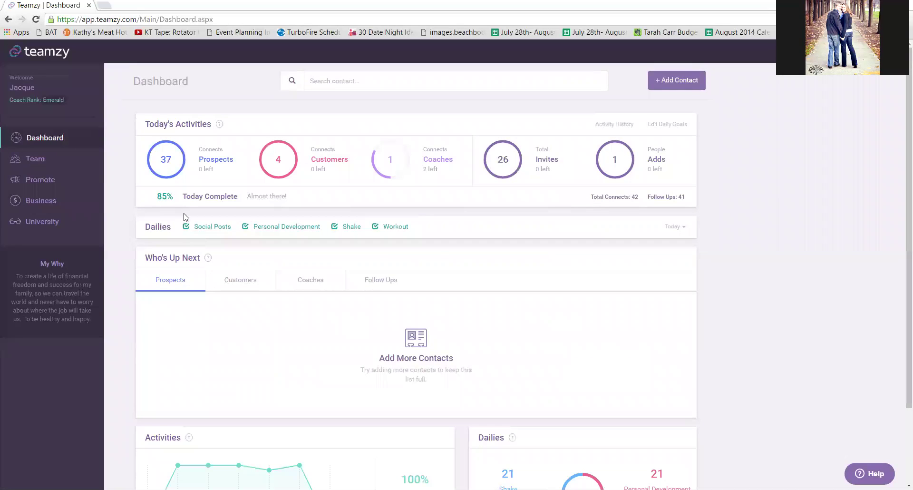
left_click(186, 227)
left_click(245, 227)
left_click(334, 227)
left_click(375, 226)
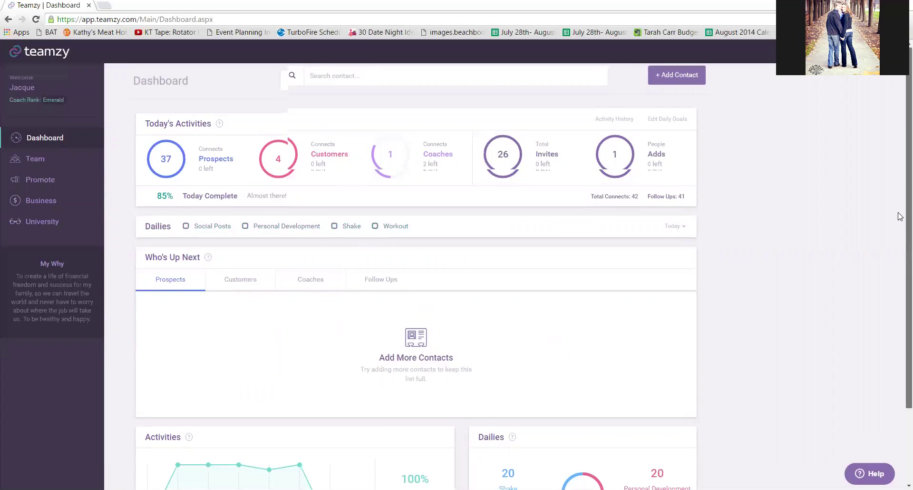
scroll(901, 212, "down", 2)
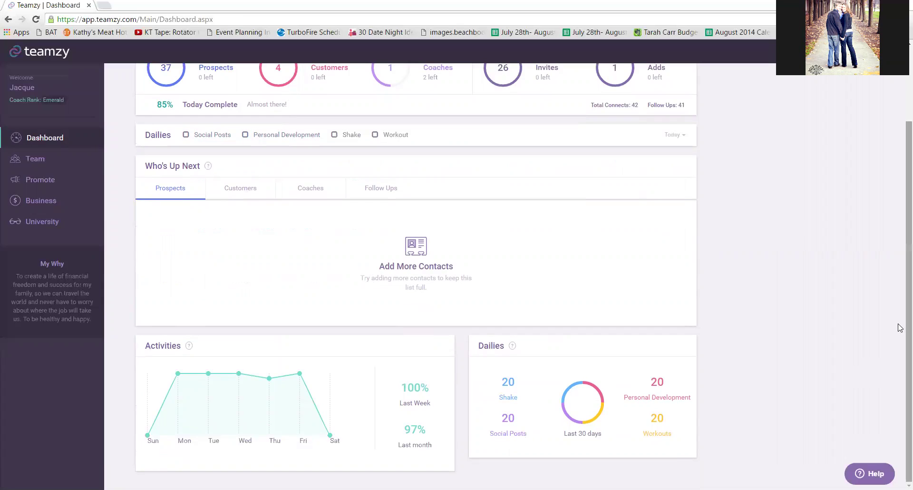
scroll(900, 327, "up", 2)
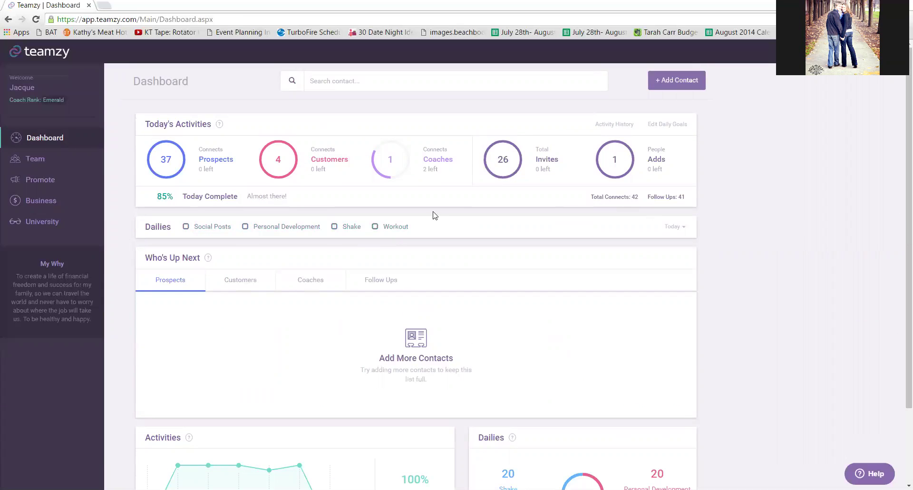
left_click(186, 227)
left_click(266, 229)
left_click(359, 227)
left_click(385, 228)
Cycle the Who's Up Next tabs, ending on Follow Ups (five due 08/17/2016), and begin a connect log.
left_click(247, 279)
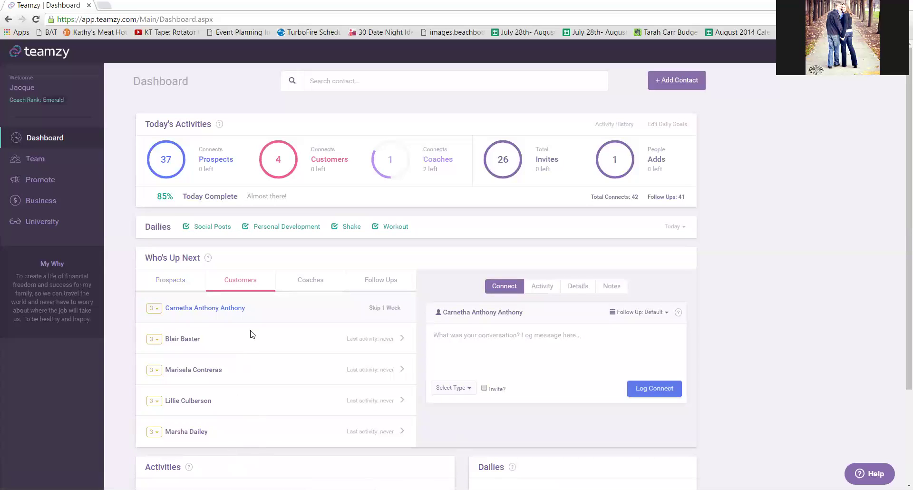
left_click(316, 281)
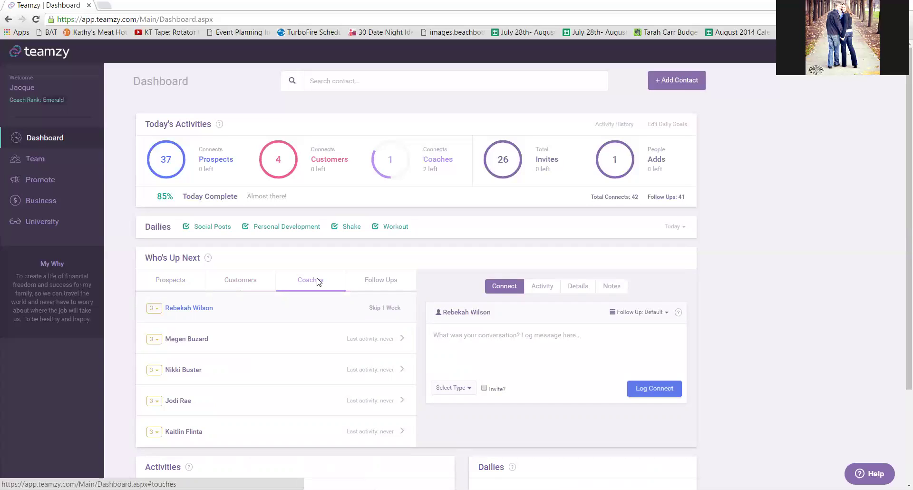
left_click(386, 282)
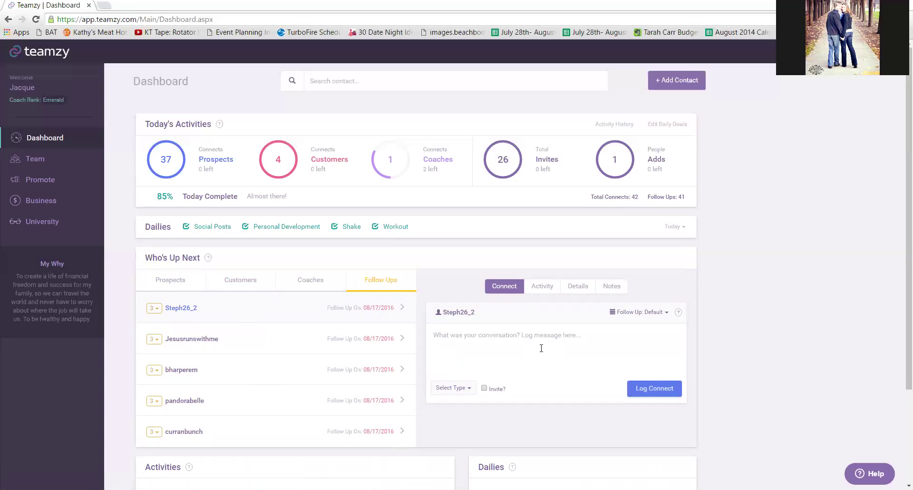
left_click(180, 280)
left_click(235, 283)
left_click(311, 281)
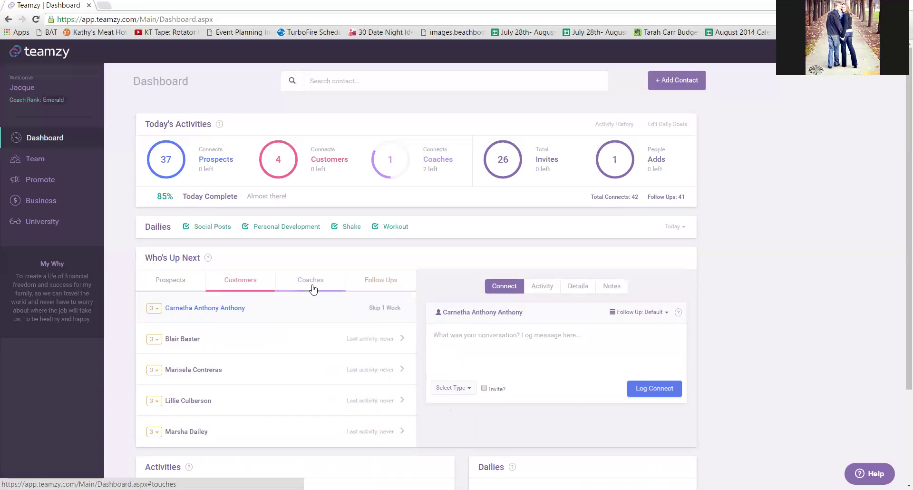
left_click(377, 279)
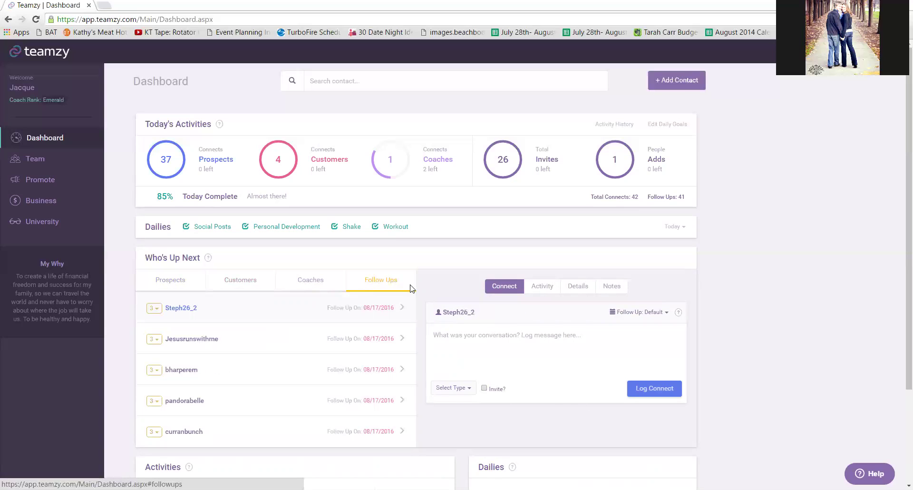
left_click(478, 338)
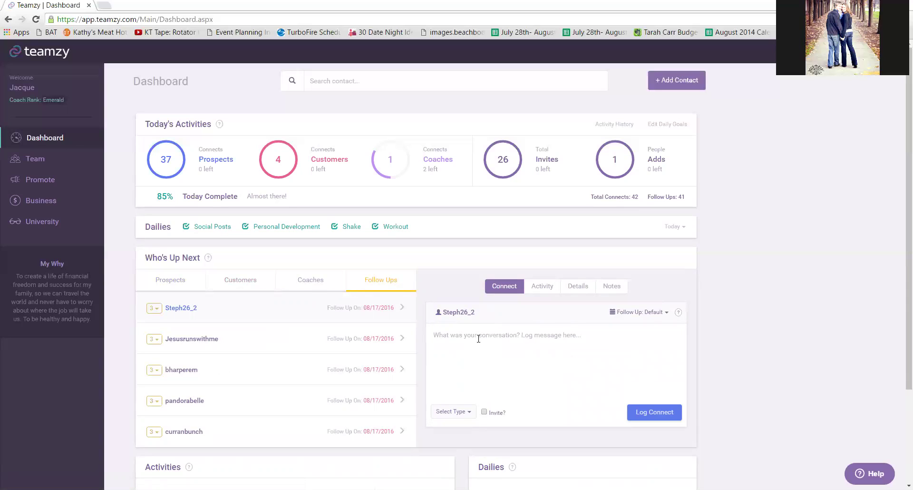
Preview the Follow Up timing options and connect types like Facebook Message, Email and Phone call.
left_click(651, 313)
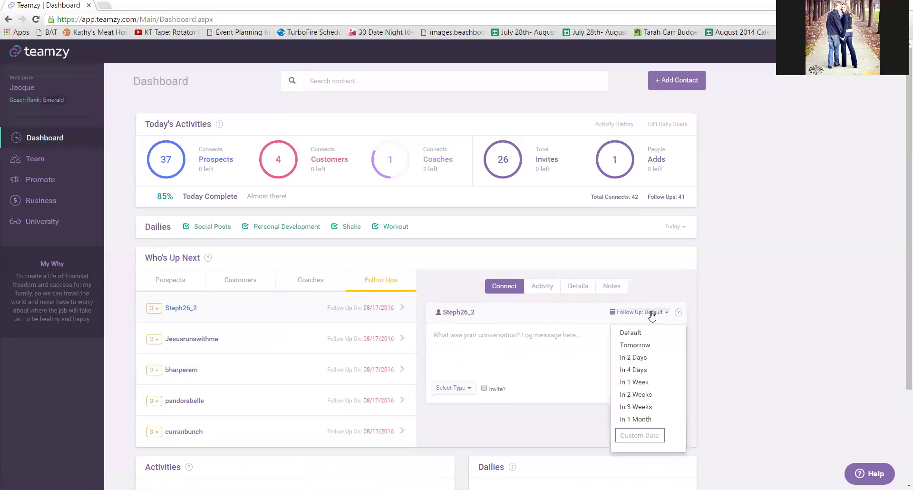
left_click(459, 390)
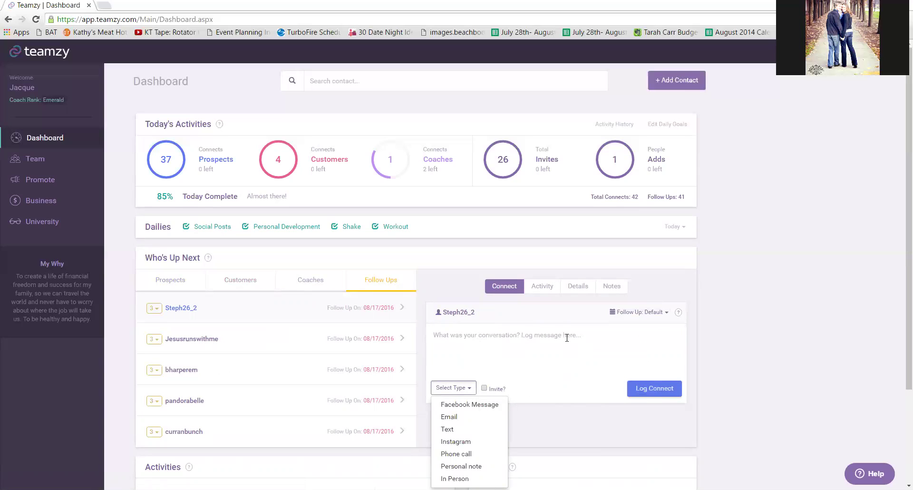
scroll(747, 257, "down", 1)
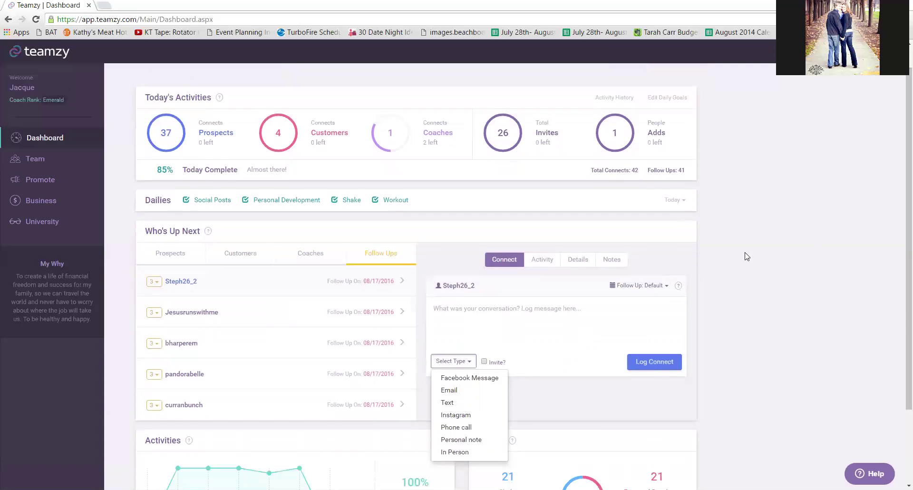
left_click(550, 304)
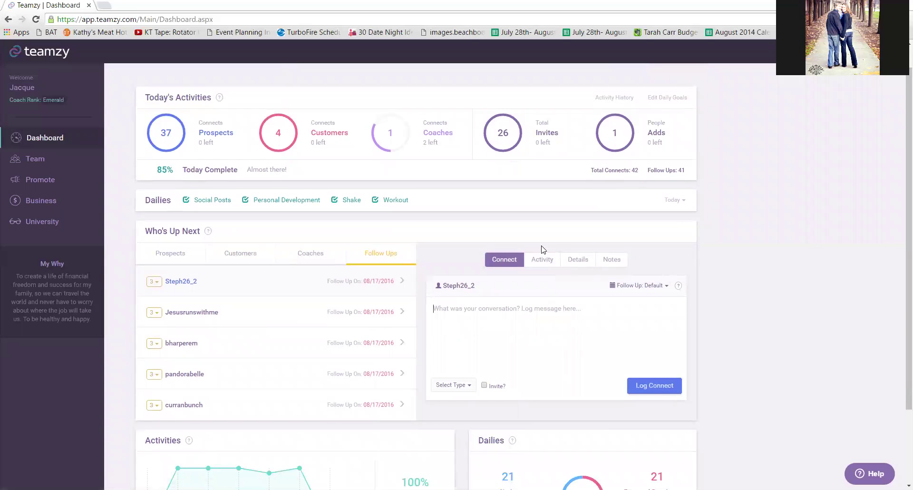
left_click(543, 261)
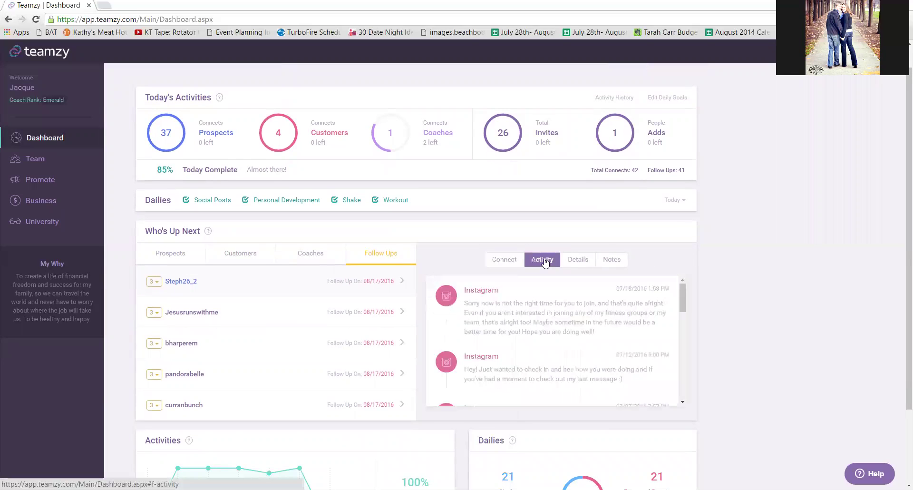
left_click(574, 262)
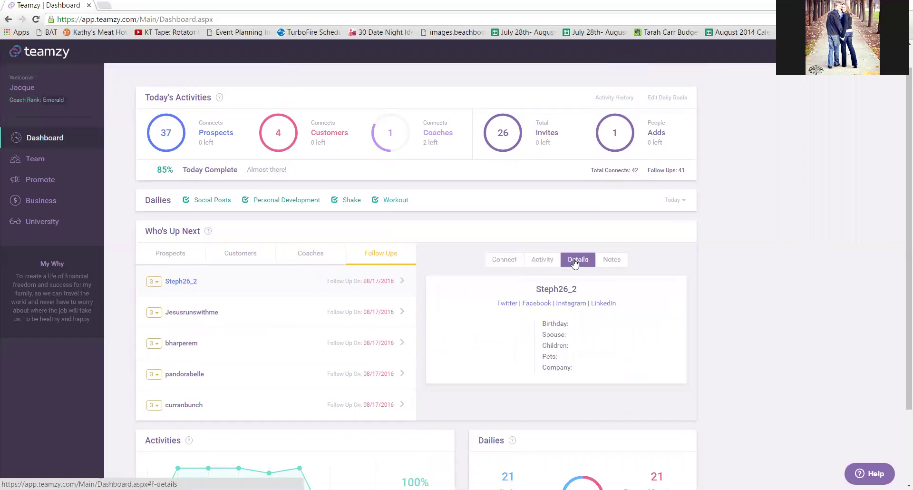
left_click(612, 265)
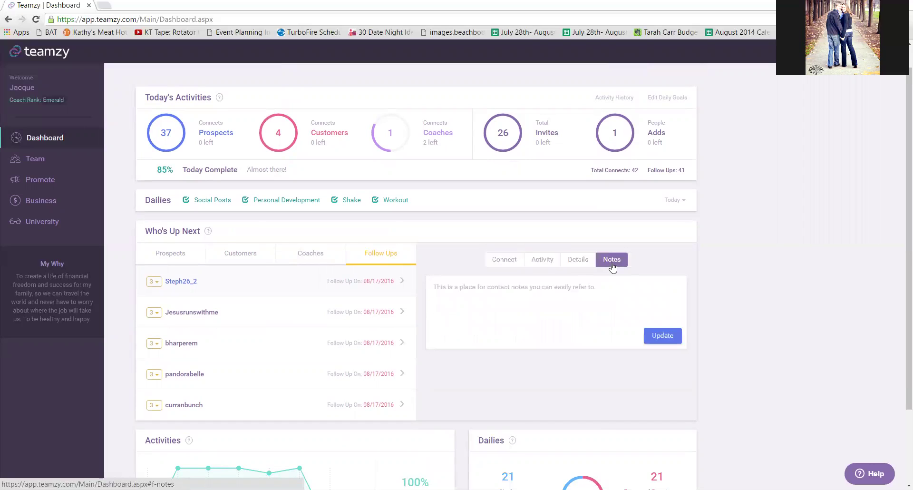
left_click(504, 264)
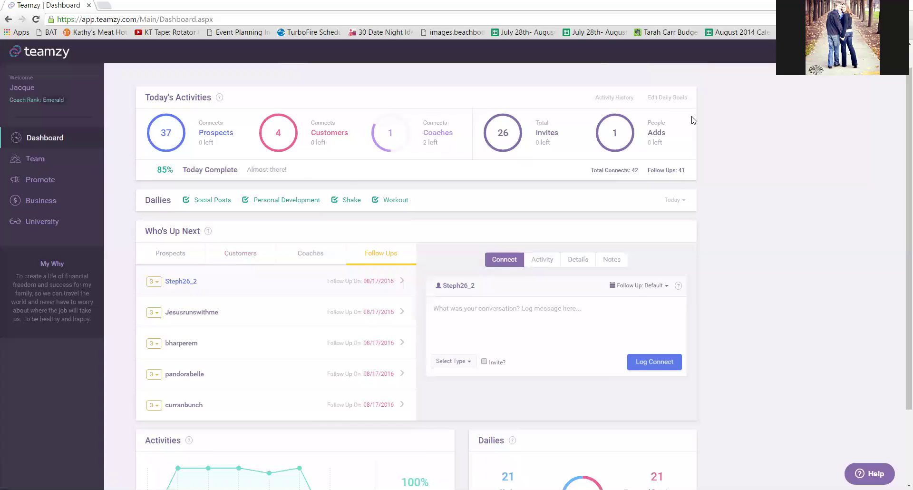
scroll(900, 267, "up", 1)
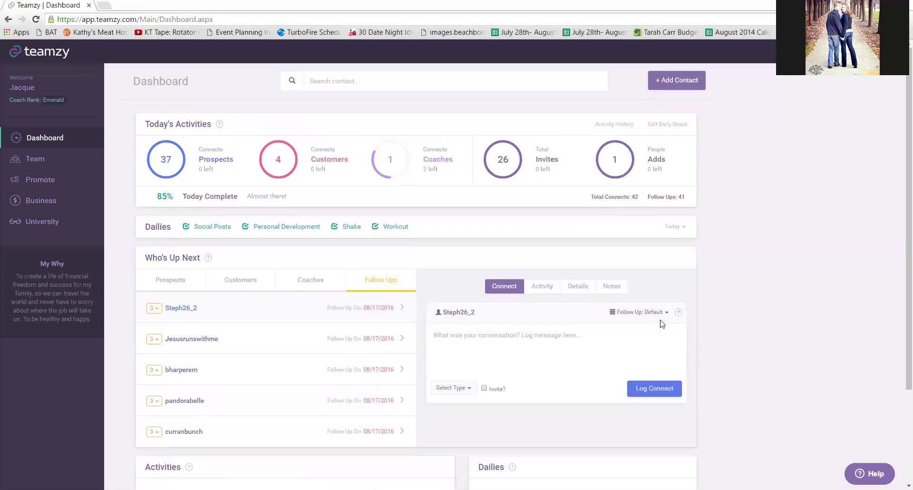
left_click(650, 312)
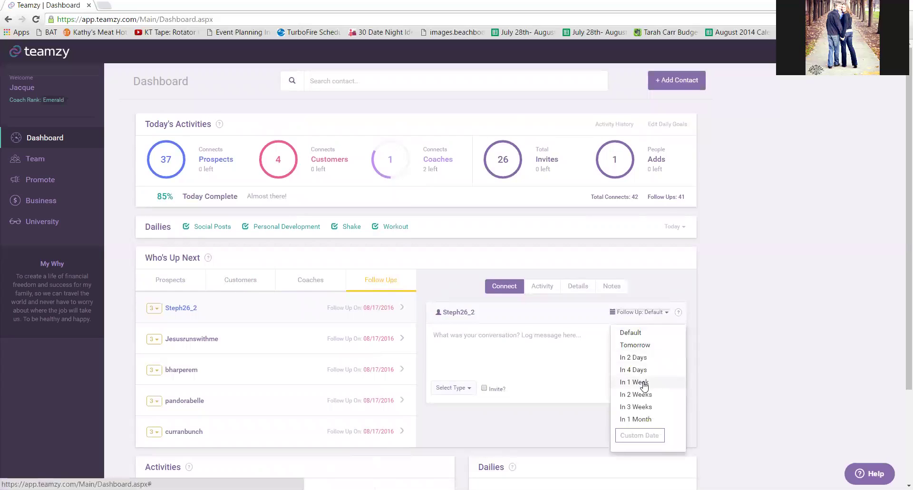
left_click(638, 315)
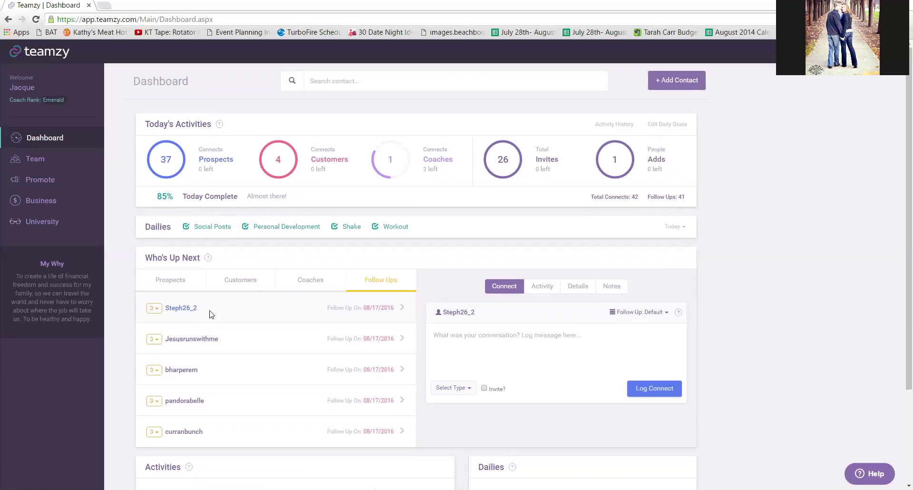
Search for the country heat prospect by name, open her record, and start a connect log.
left_click(371, 81)
type("Suzie")
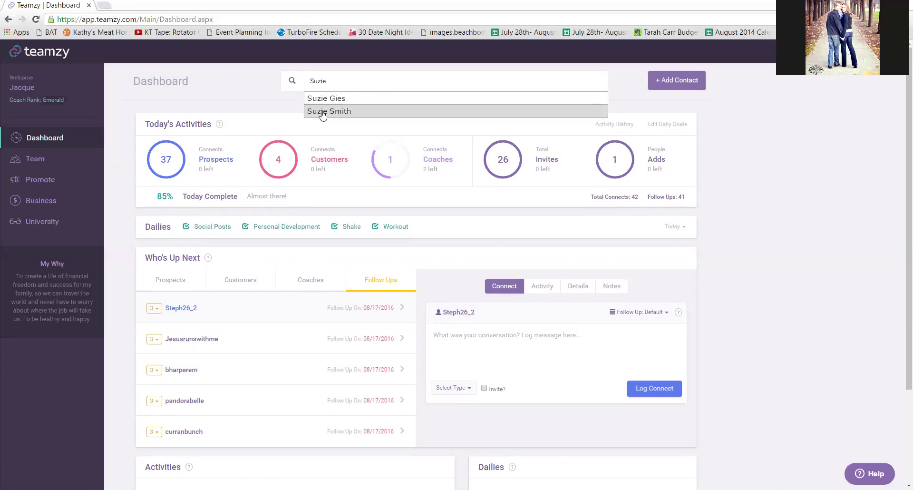
left_click(323, 112)
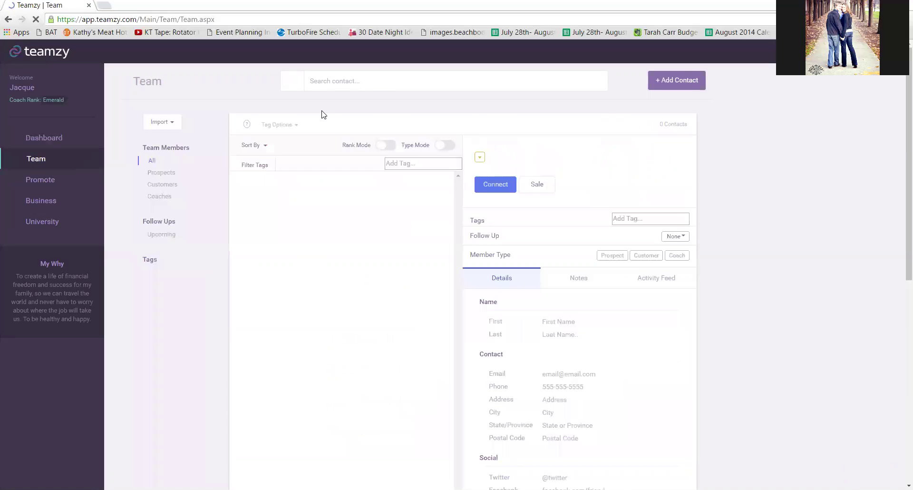
left_click(502, 187)
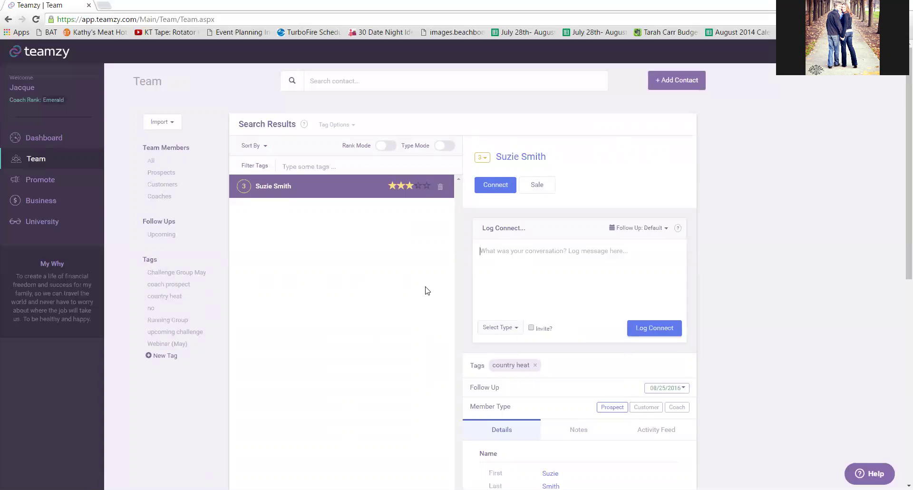
Log a Facebook Message connect with the message 'Hey!!' for the prospect.
type("Hey!!")
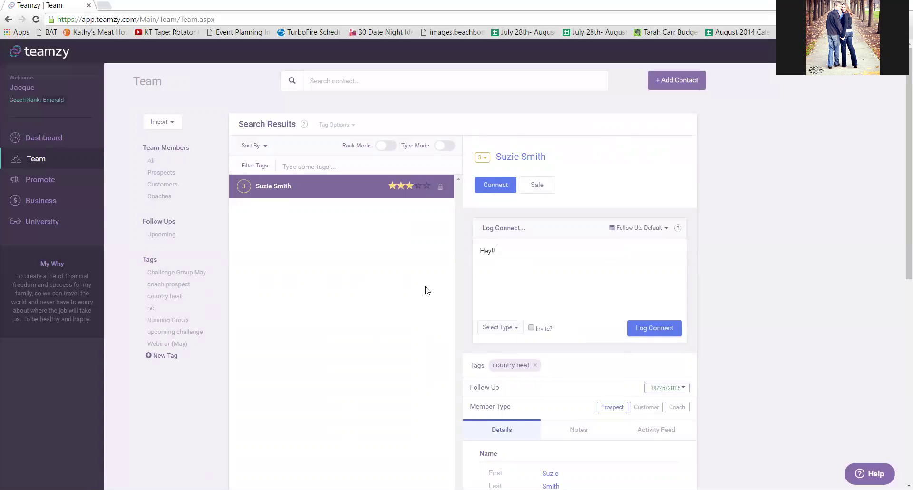
left_click(493, 328)
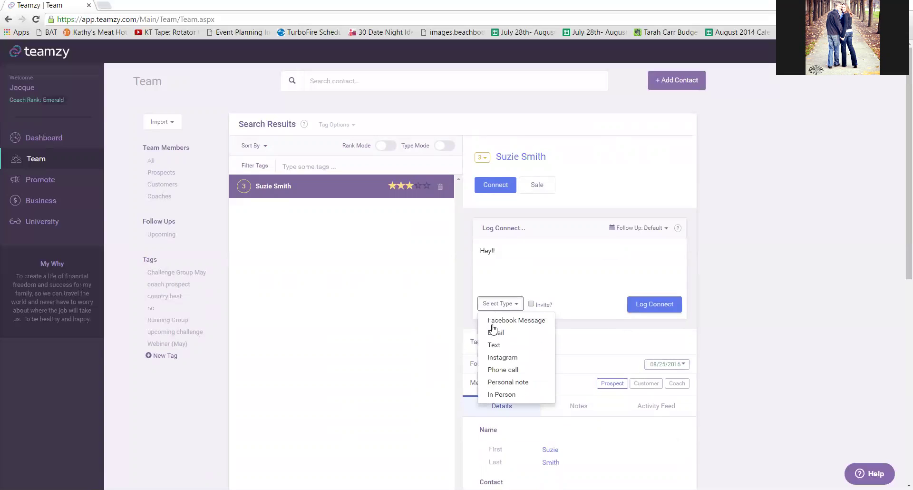
left_click(506, 321)
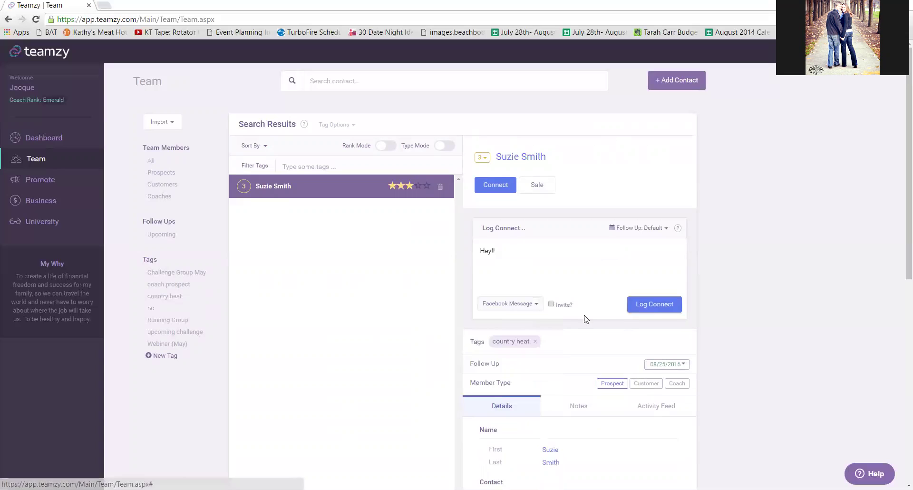
left_click(655, 305)
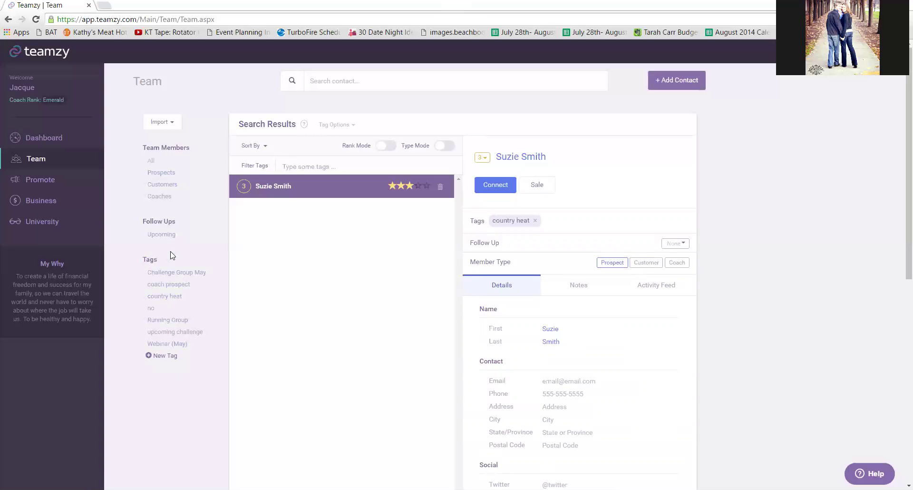
List all 815 upcoming follow-ups on the Team page and scroll through them.
left_click(169, 239)
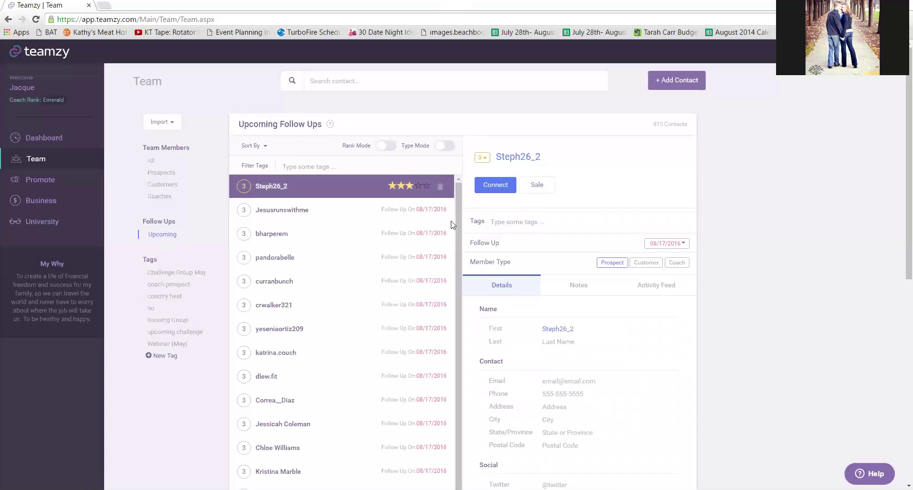
left_click_drag(458, 220, 466, 194)
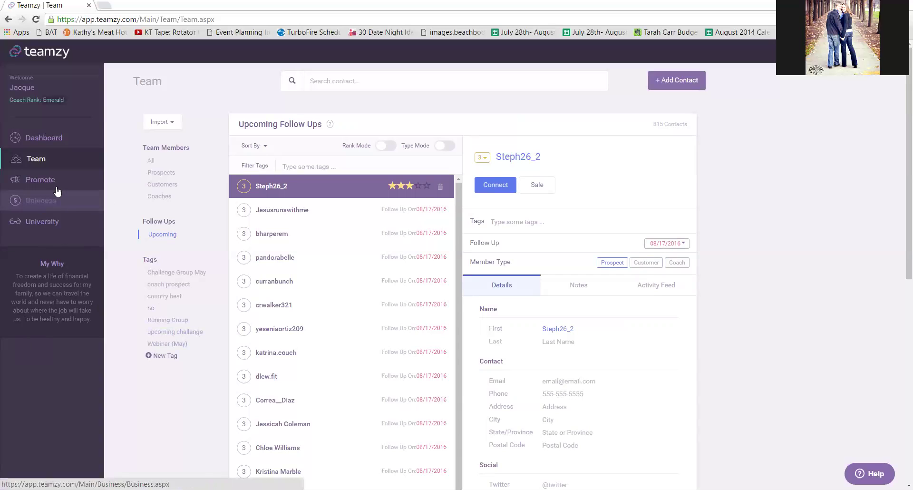
Visit the Help Center's General articles, then go back and open the Promote template library.
left_click(50, 218)
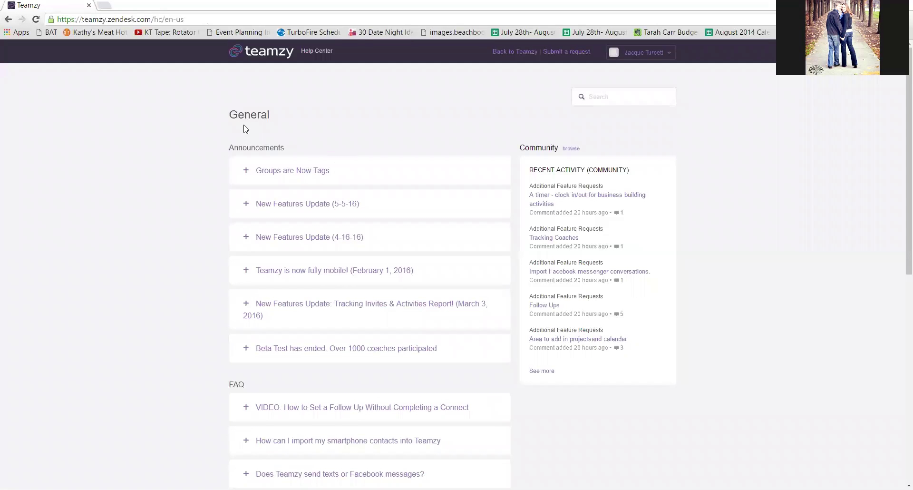
left_click(8, 19)
left_click(45, 184)
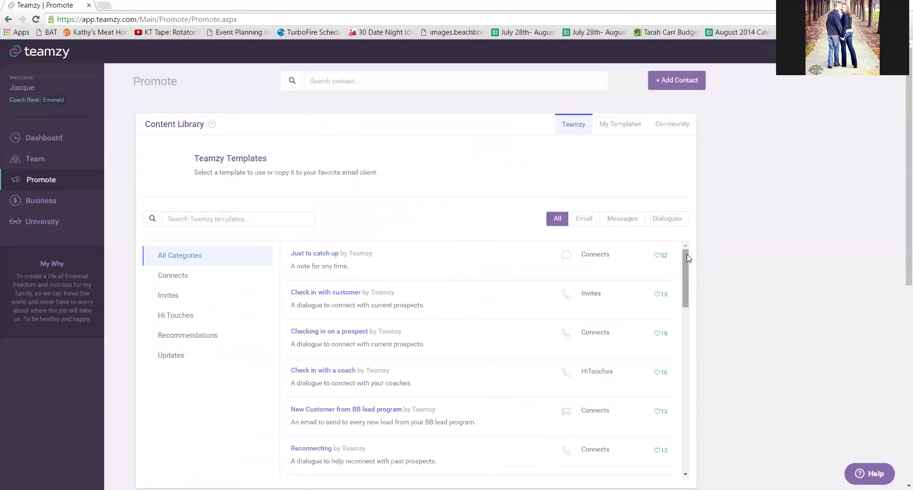
Switch the Content Library to My Templates, which has no saved templates yet.
left_click(625, 131)
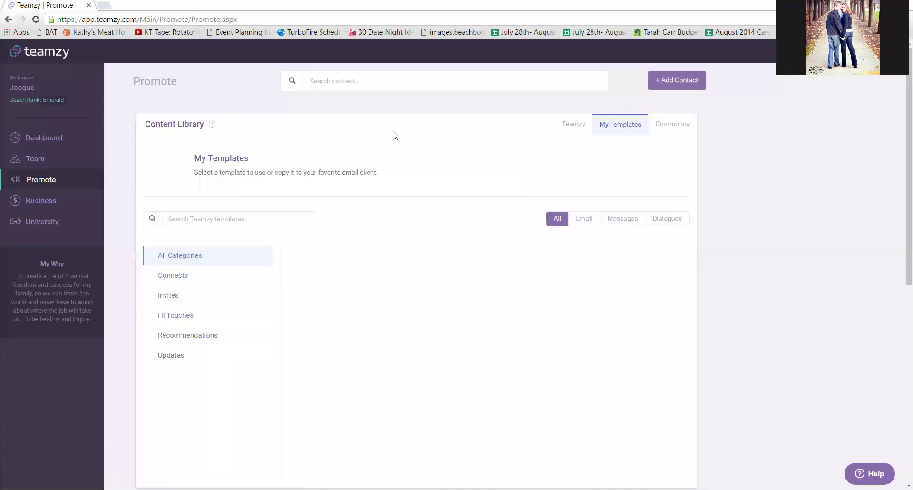
Return to the Dashboard showing 38 prospect connects, then launch the Help Center from the Help button.
left_click(54, 142)
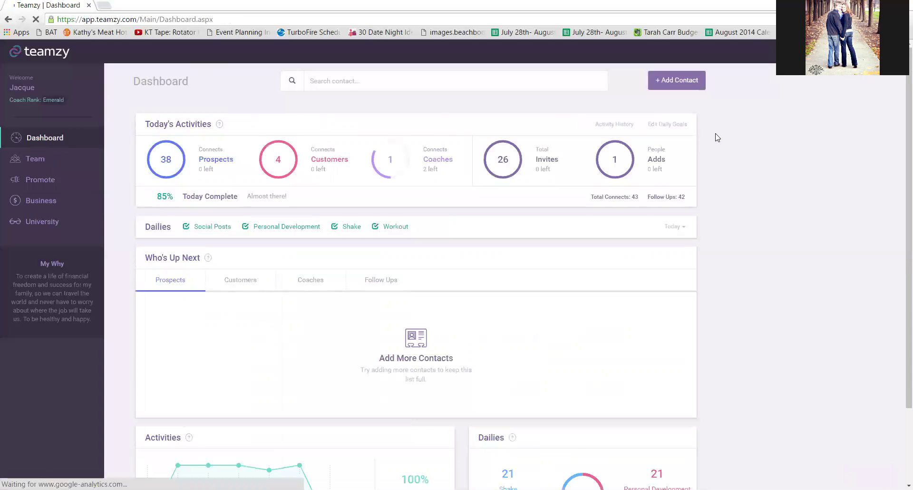
left_click(869, 473)
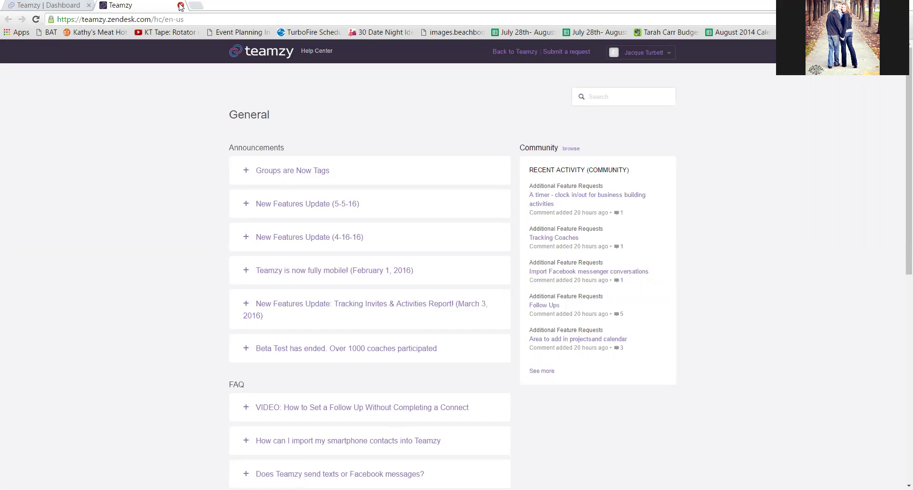
Close the Help Center browser tab to get back to the Dashboard.
left_click(180, 5)
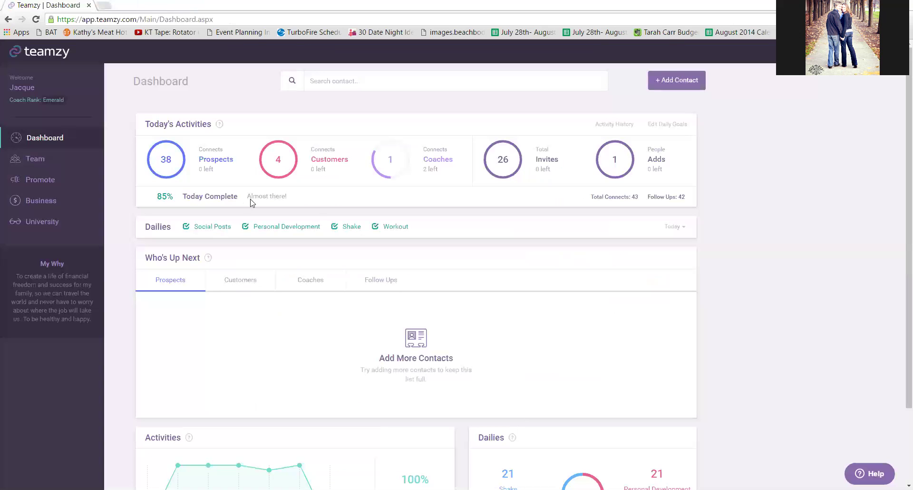